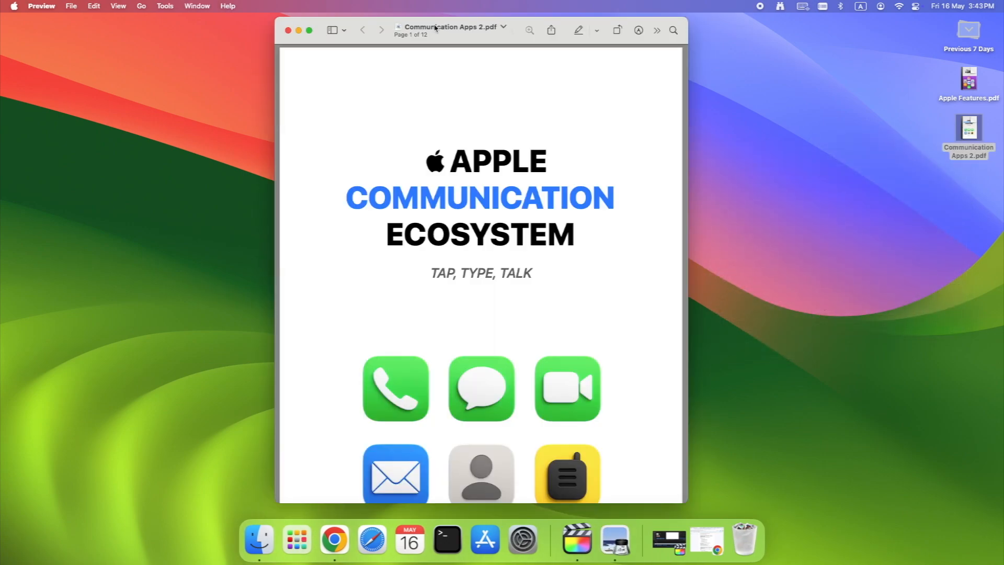
Show the page thumbnails of Communication Apps 2.pdf and go to page 2, the table of contents
click(119, 7)
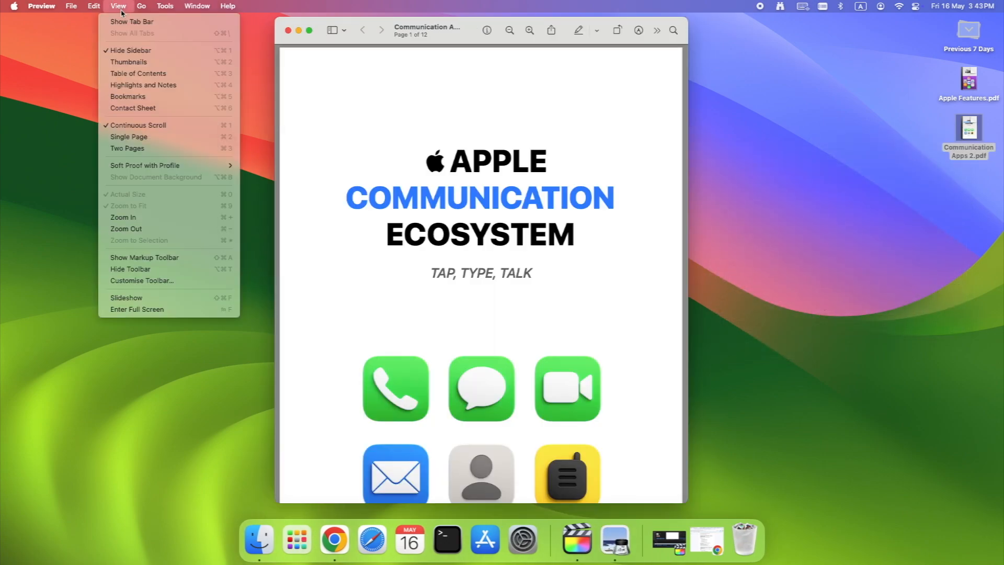
click(108, 63)
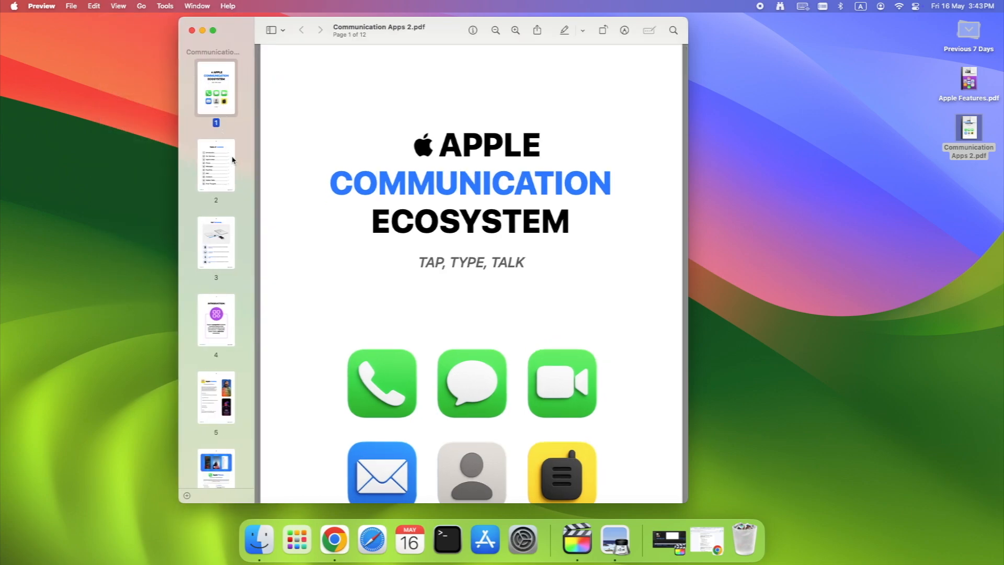
click(209, 275)
key(Up)
key(Up)
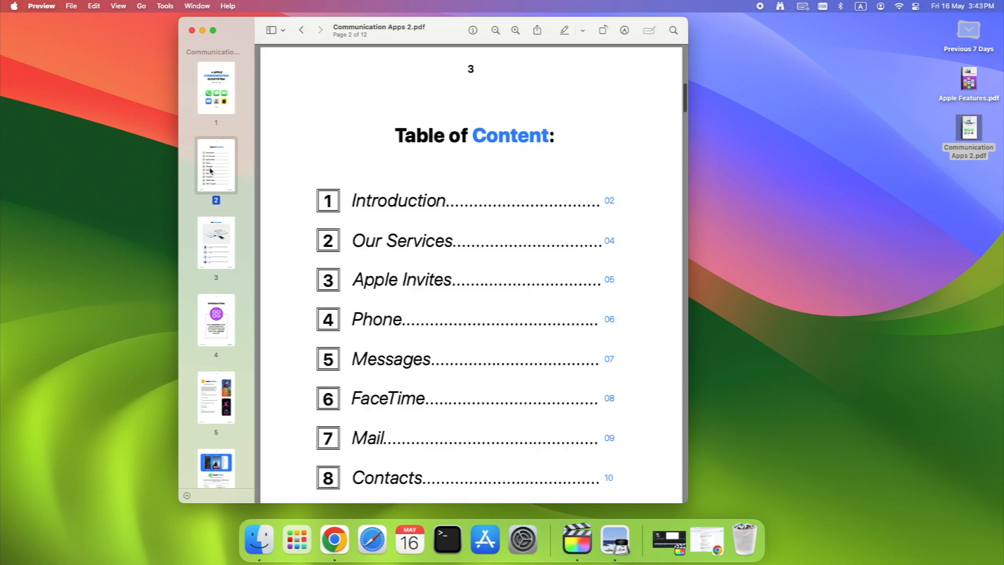
Extract page 3, Our Services, to the desktop as its own PDF and open the new file
click(218, 258)
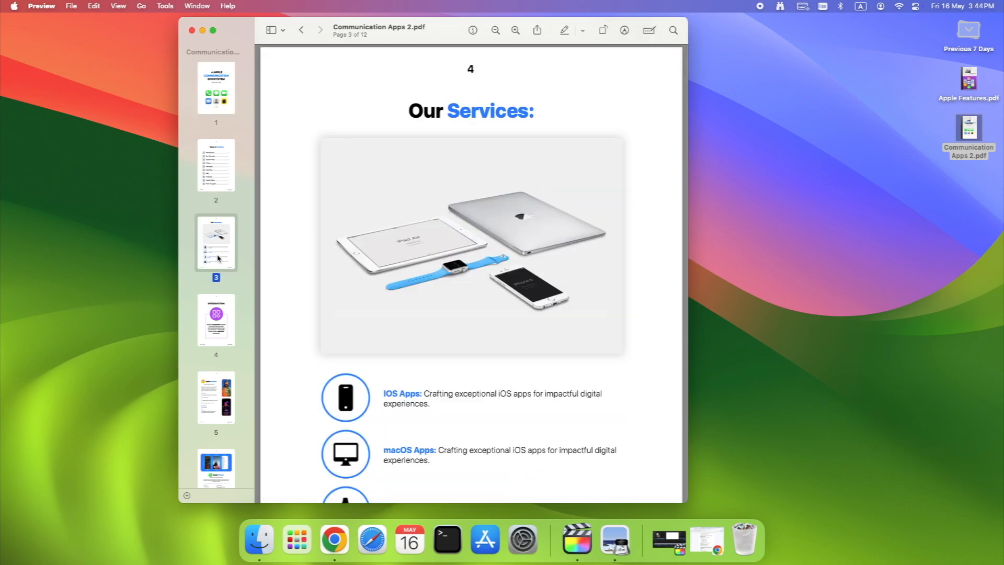
drag(214, 250, 950, 276)
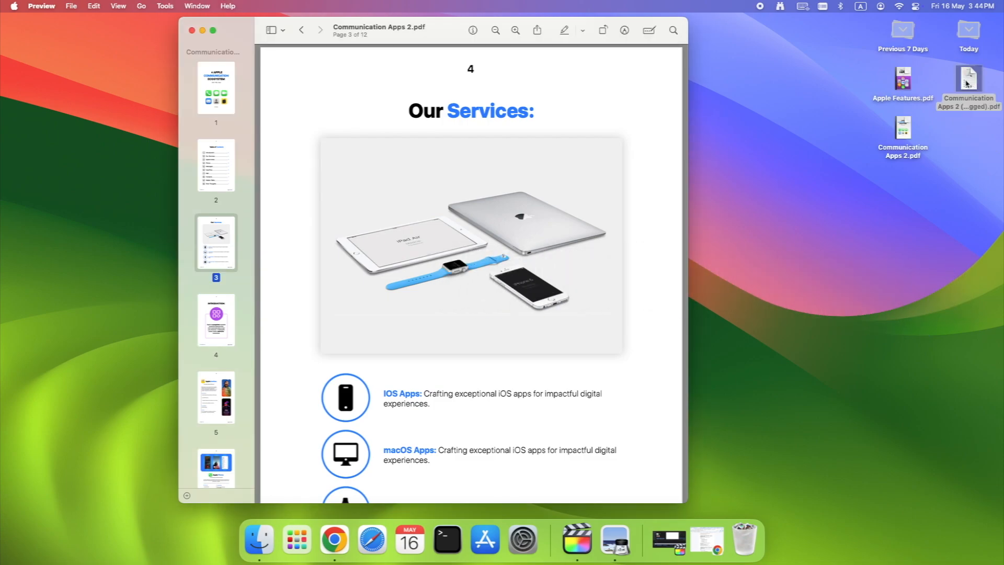
double_click(967, 82)
drag(198, 47, 381, 37)
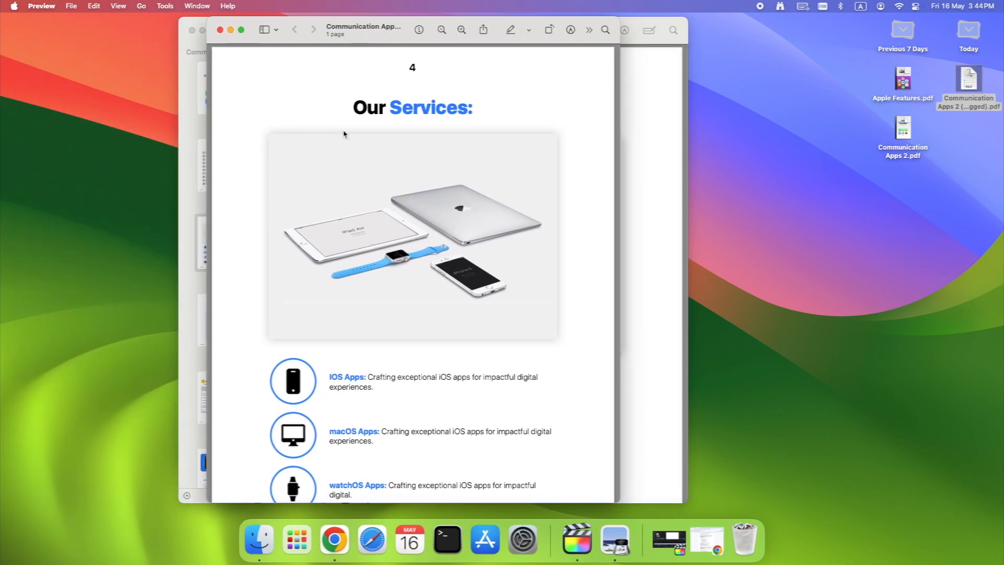
Extract pages 1 to 5 of Communication Apps 2.pdf together to the desktop as one PDF and open the new file
super+click(282, 157)
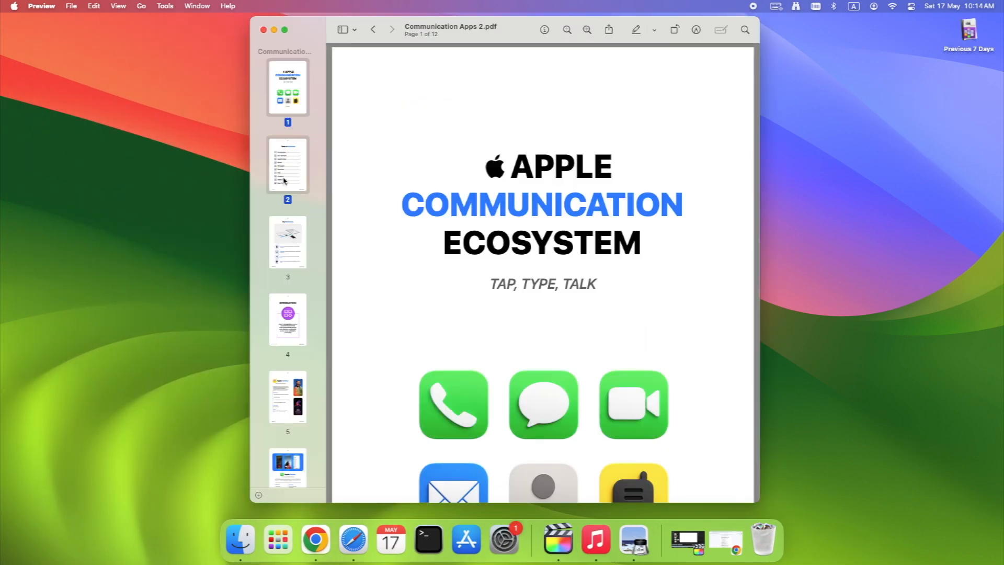
super+click(276, 248)
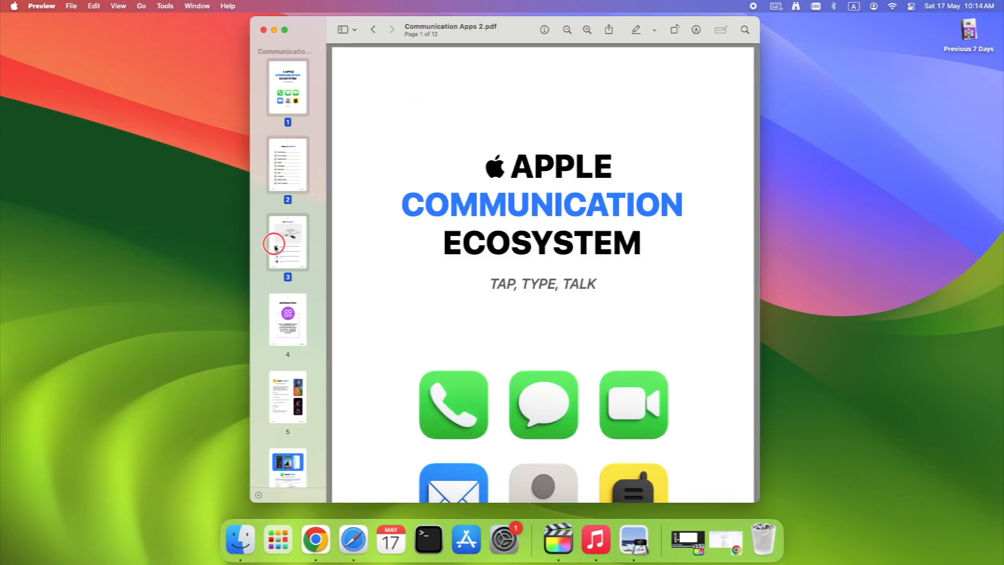
super+click(283, 318)
super+click(295, 406)
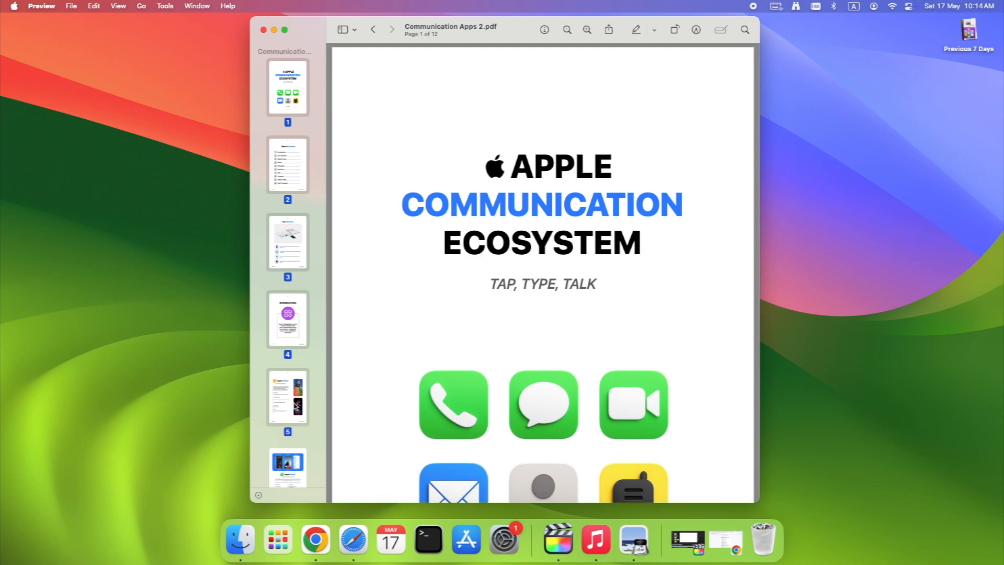
drag(290, 172, 925, 284)
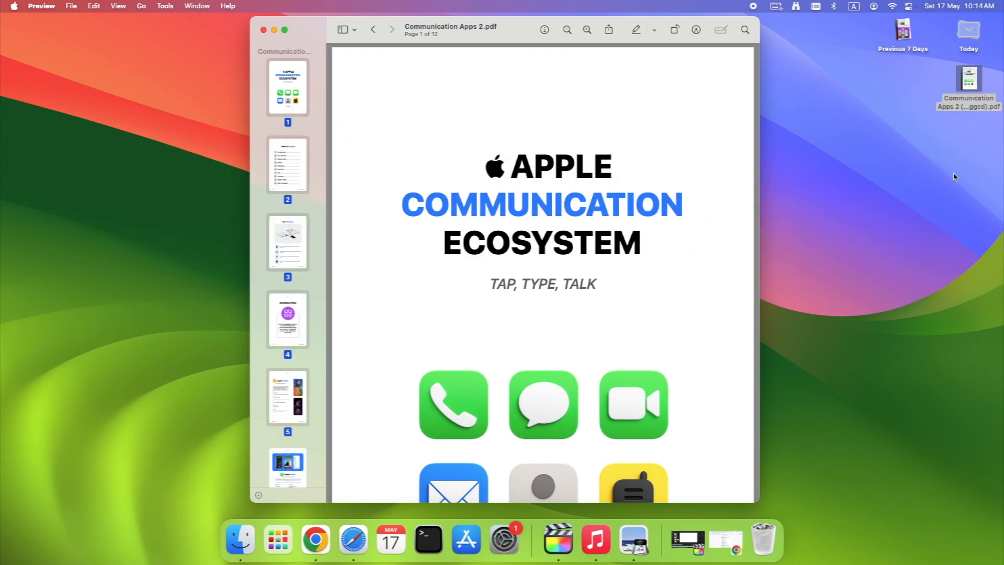
double_click(968, 88)
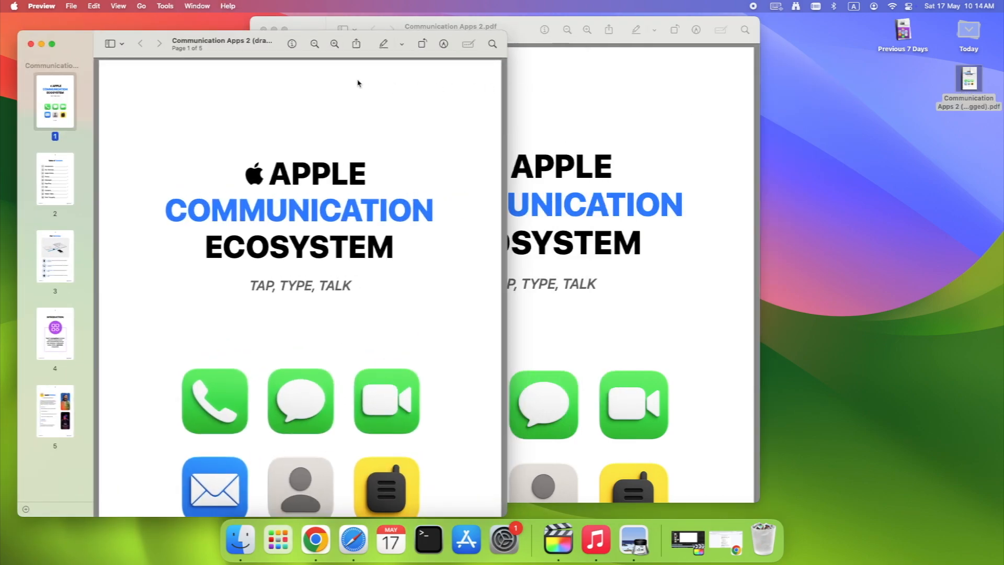
drag(269, 54, 472, 49)
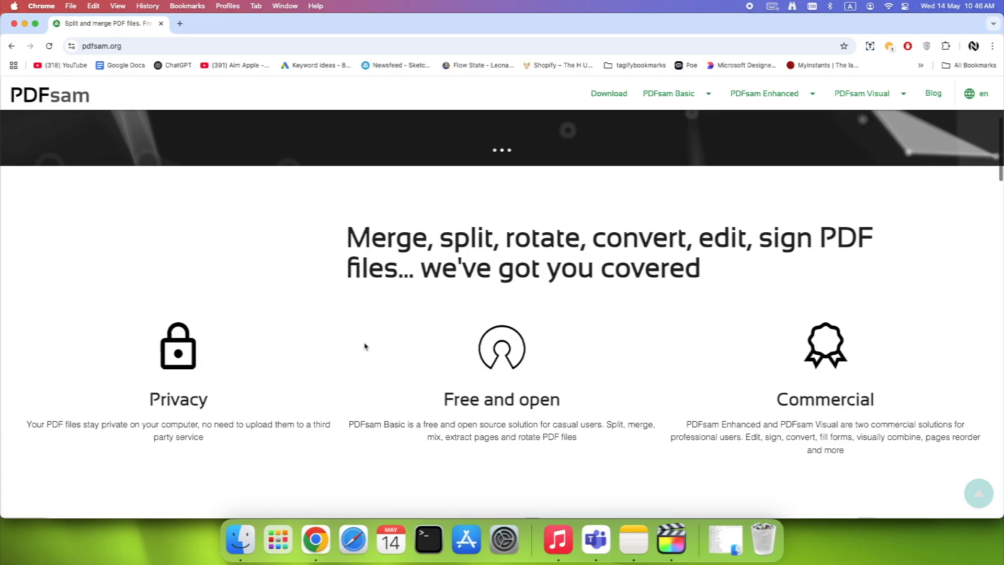
In Chrome, look through the PDFsam editions on pdfsam.org and open the PDFsam Basic download page at its Mac OS downloads
scroll(456, 434, up, 5)
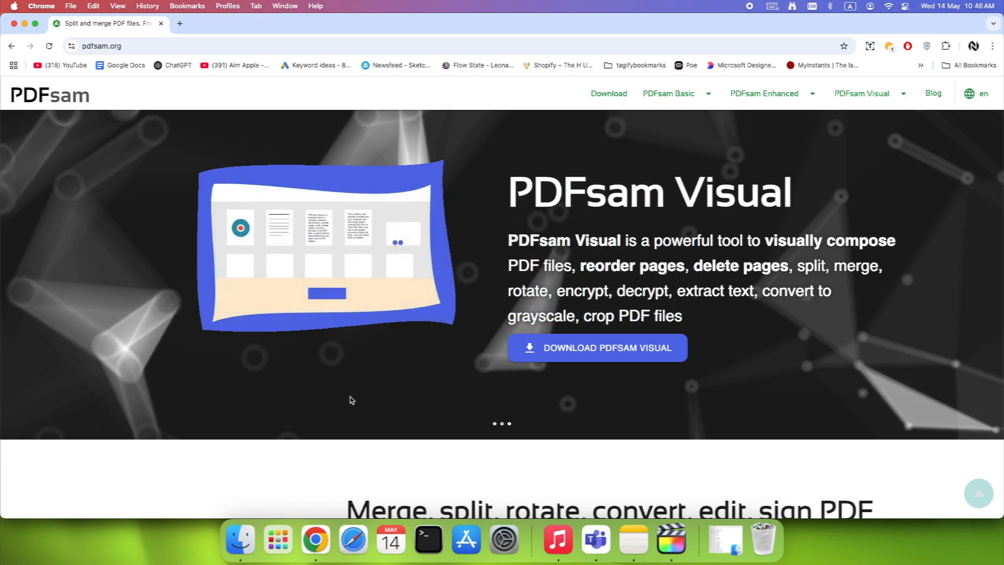
click(498, 425)
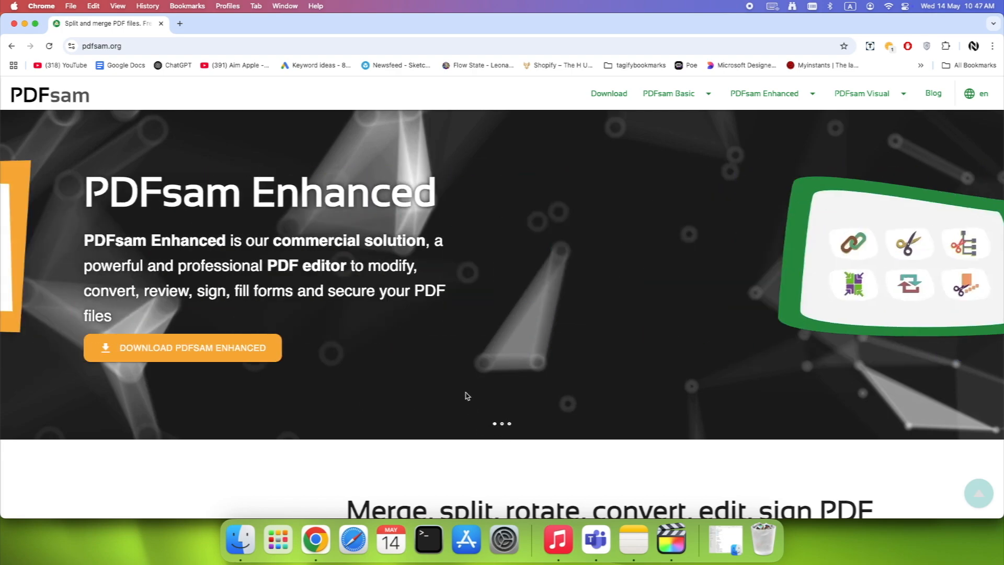
click(503, 424)
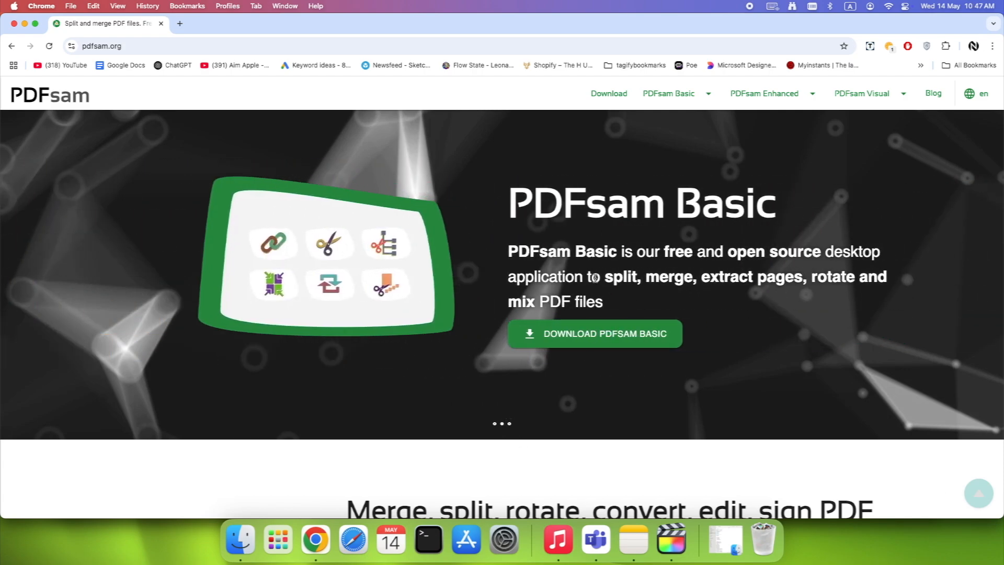
click(590, 348)
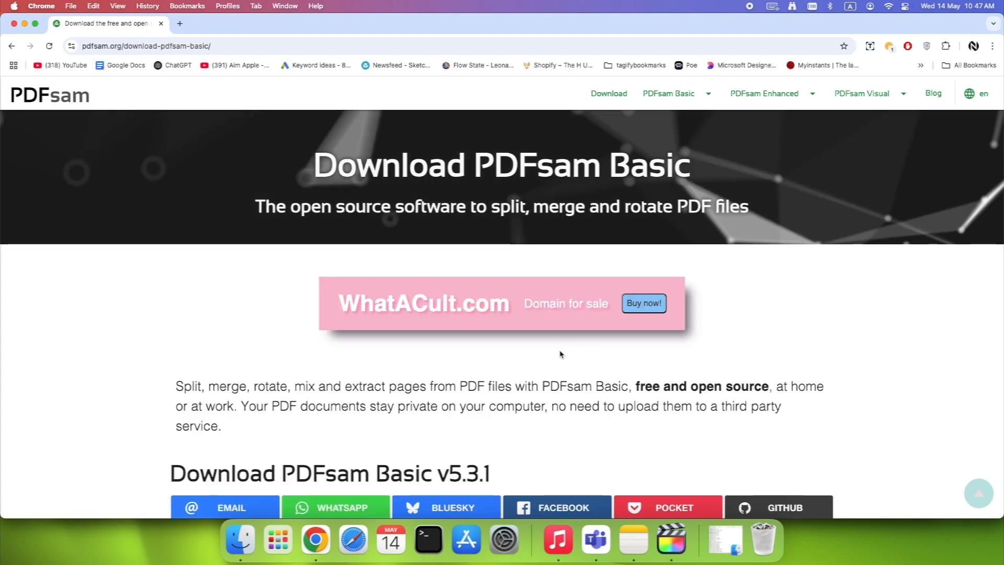
scroll(560, 354, down, 6)
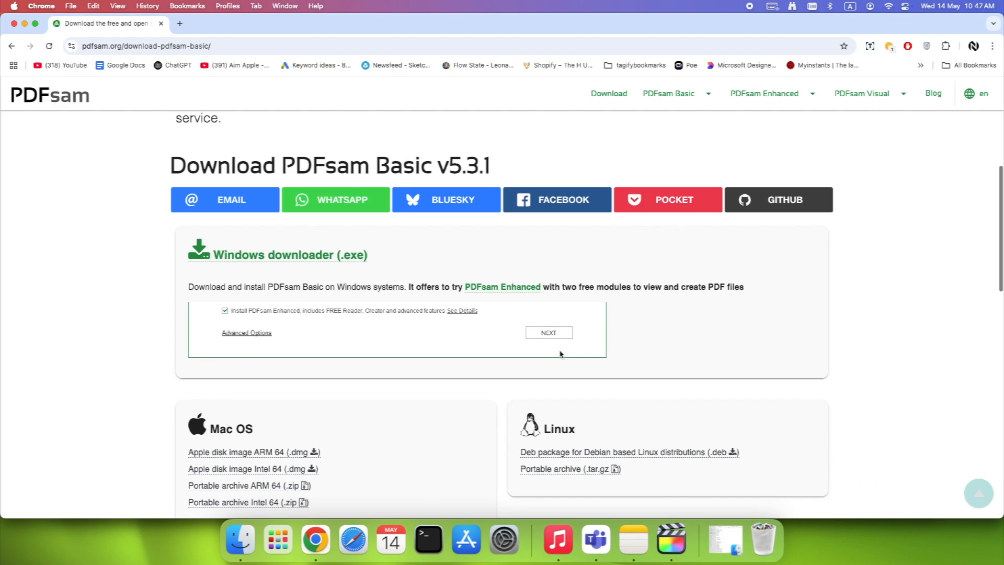
scroll(478, 340, down, 4)
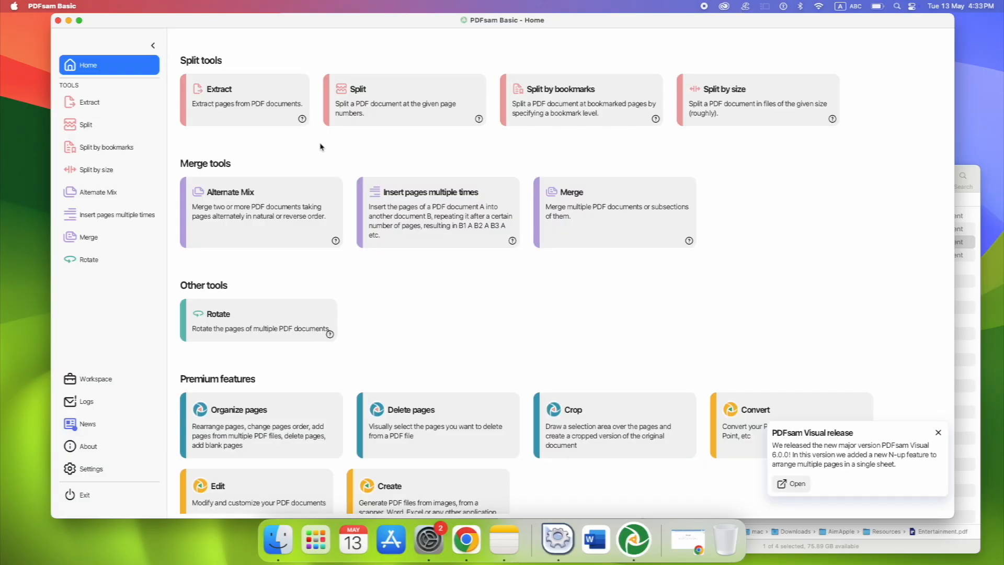
In PDFsam Basic, open the Split tool and load Communication Apps.pdf from the Resources folder
click(360, 116)
click(964, 215)
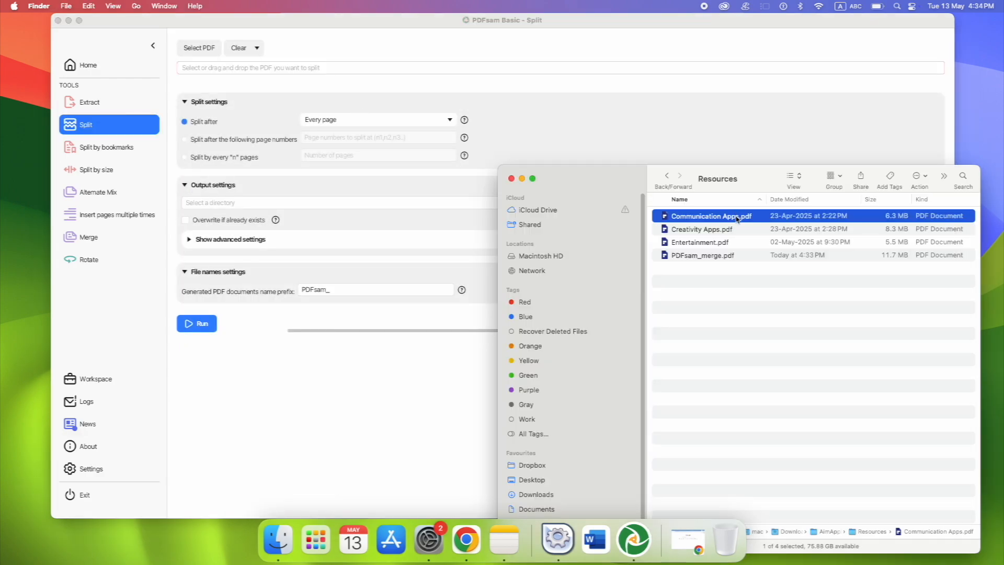
drag(738, 219, 301, 66)
Set the PDF to split after odd pages and run the split
click(450, 120)
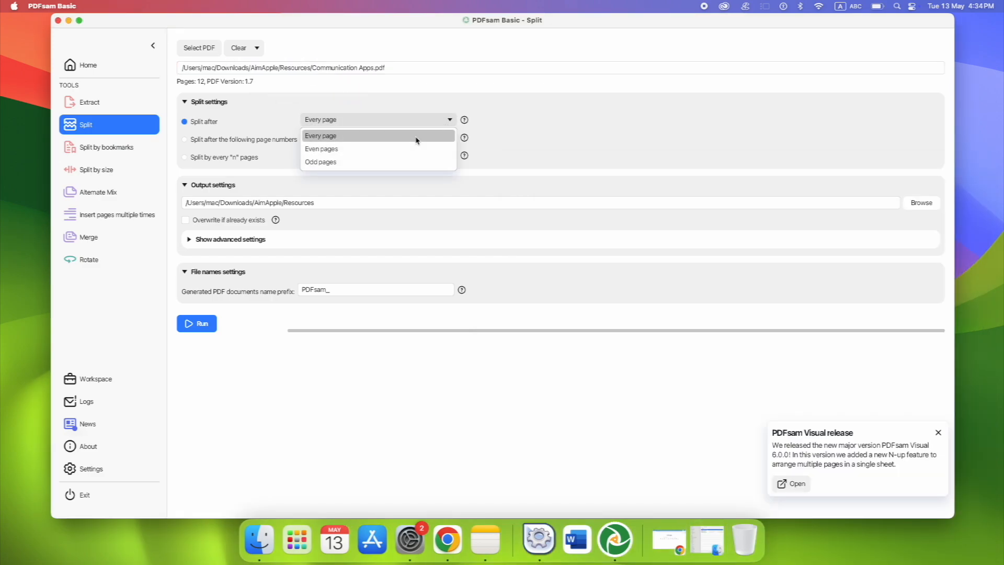
click(406, 161)
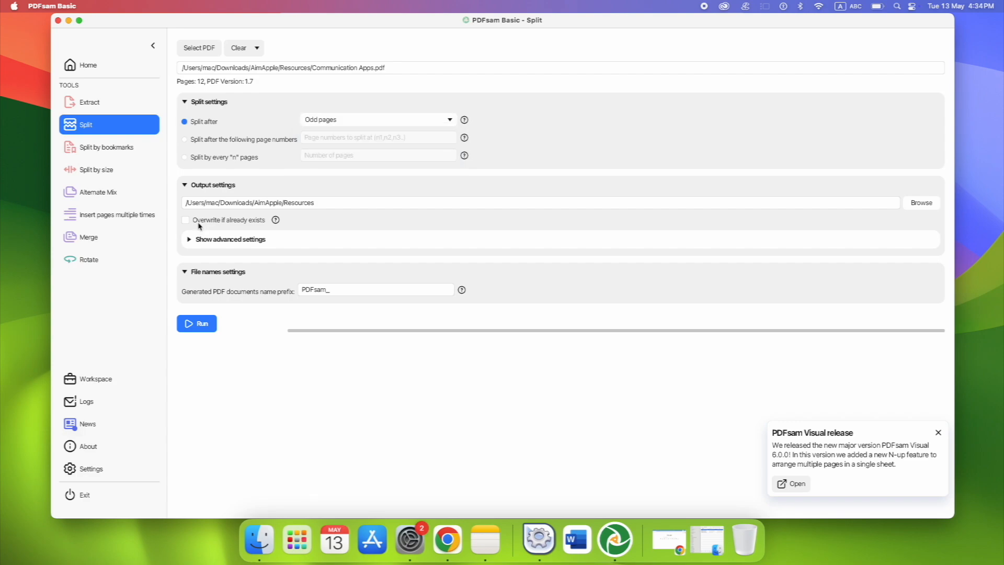
click(191, 324)
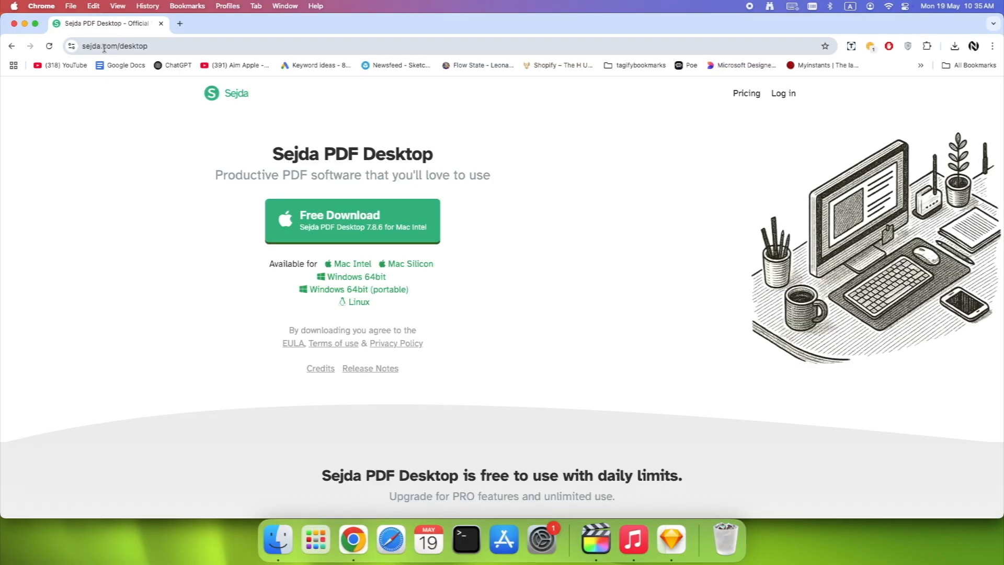
On sejda.com/desktop in Chrome, review the plan limits and features, download Sejda PDF Desktop 7.8.6 for Mac Intel and check the download
scroll(573, 377, down, 6)
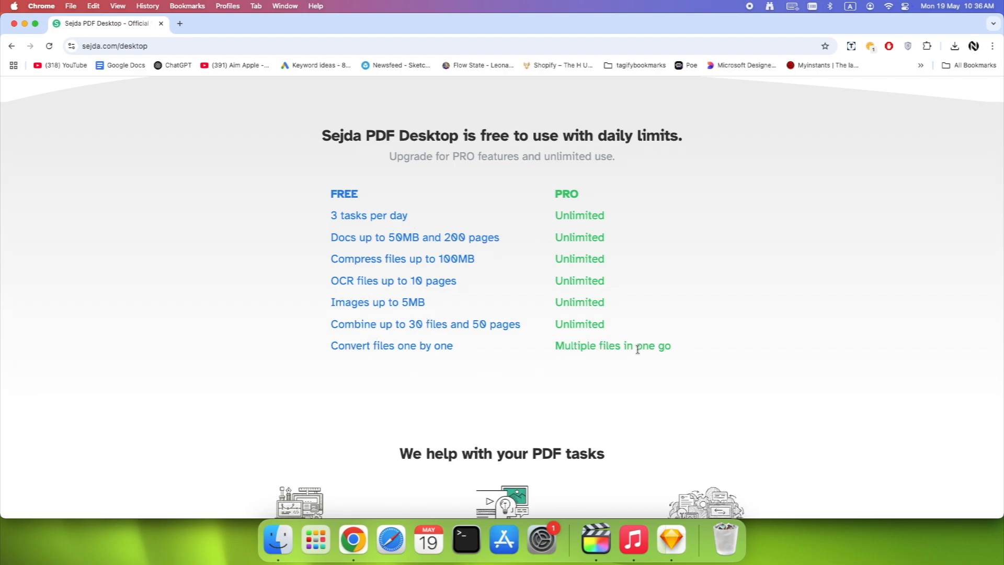
scroll(637, 349, down, 10)
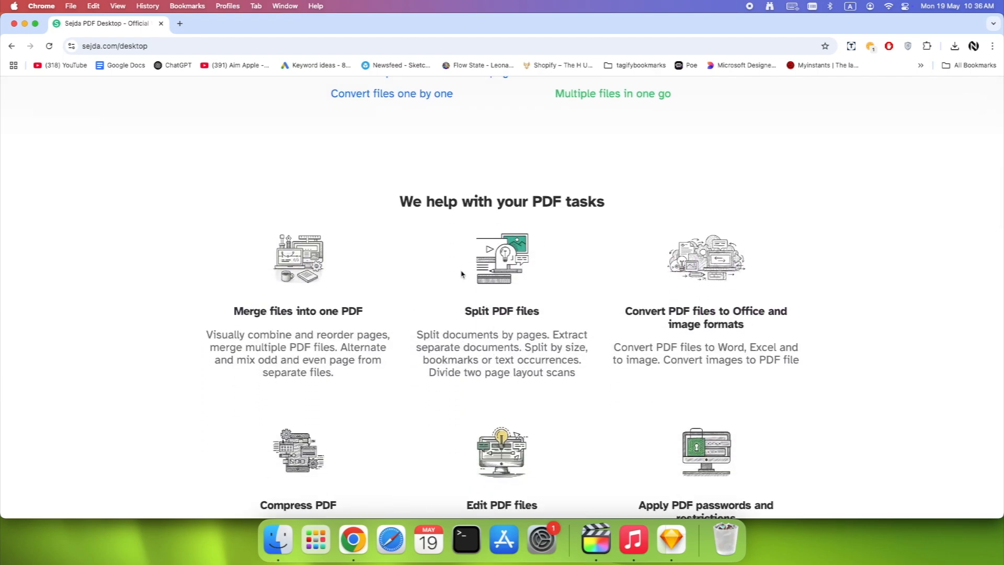
scroll(462, 274, up, 10)
click(385, 215)
click(952, 47)
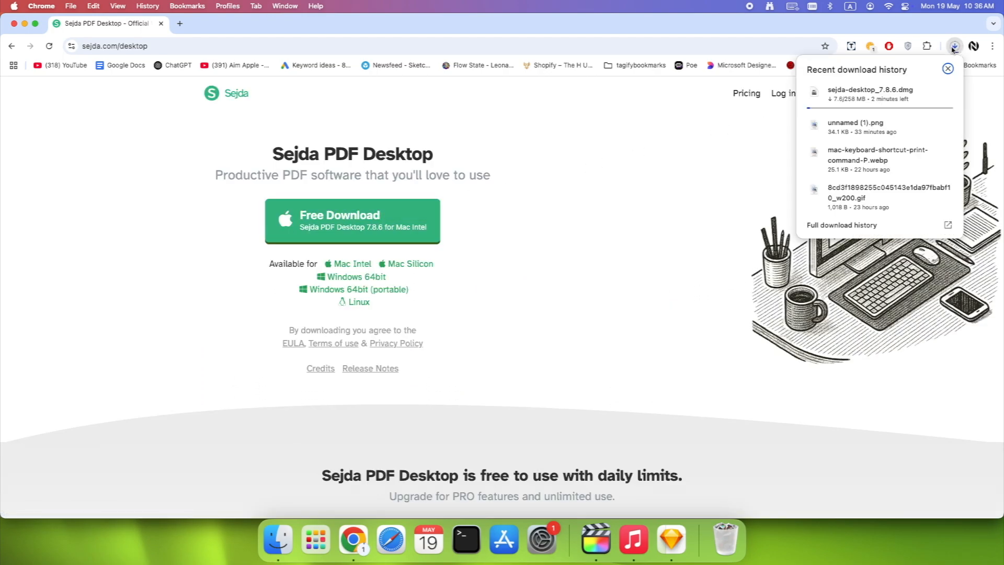
mouse_move(863, 107)
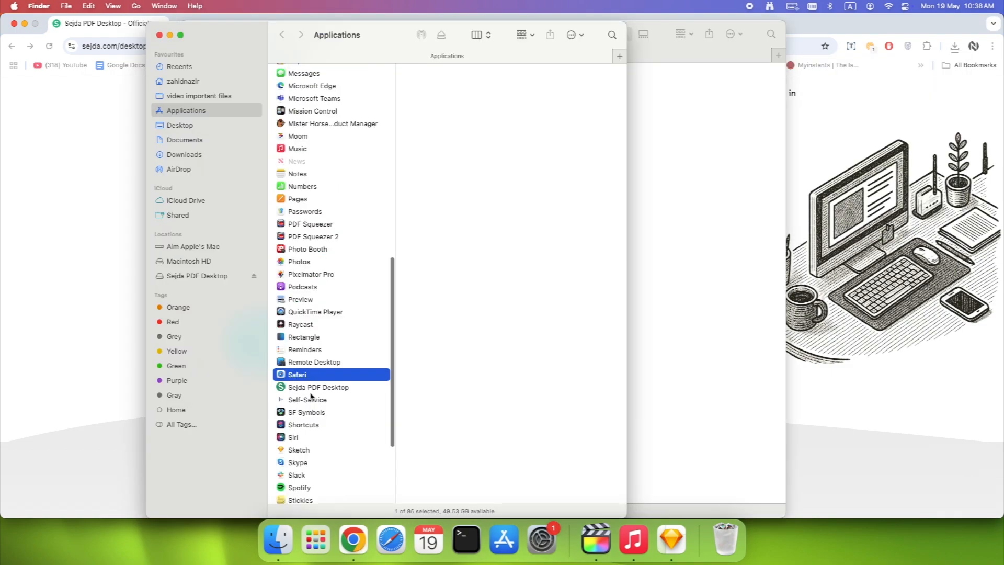
Launch Sejda PDF Desktop from the Applications folder
click(302, 391)
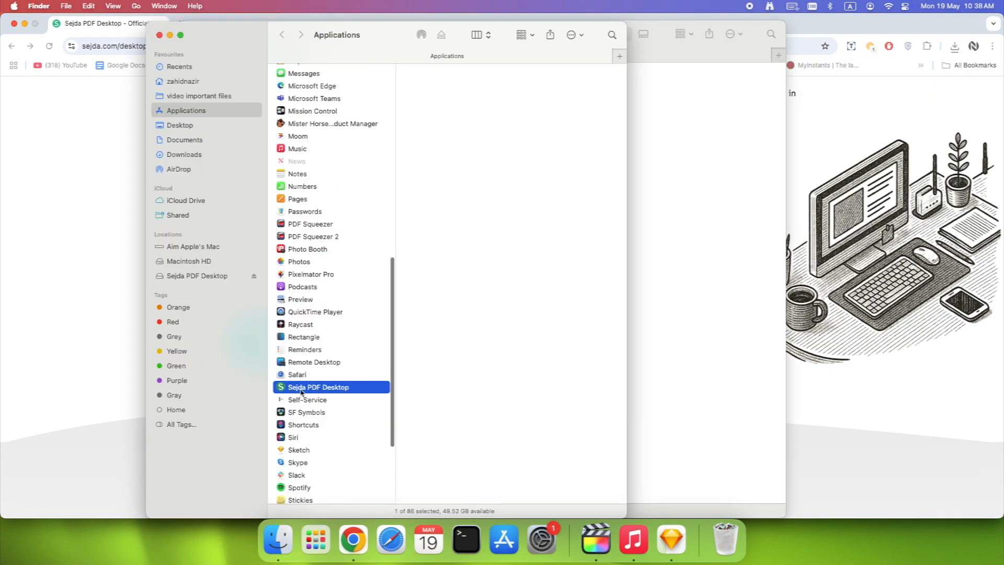
double_click(335, 392)
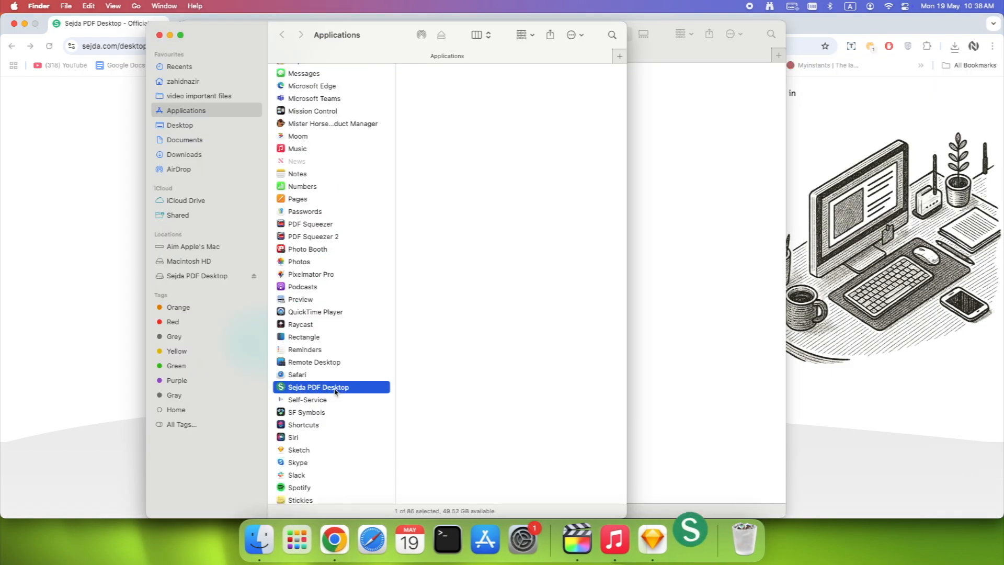
click(477, 221)
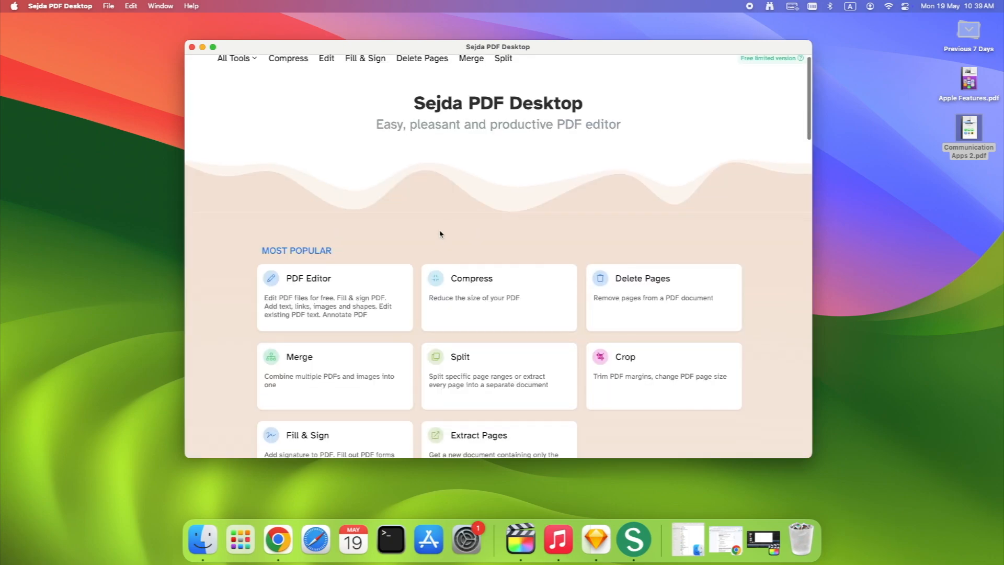
Open the Split tool in Sejda PDF Desktop and load Communication Apps 2.pdf
click(456, 369)
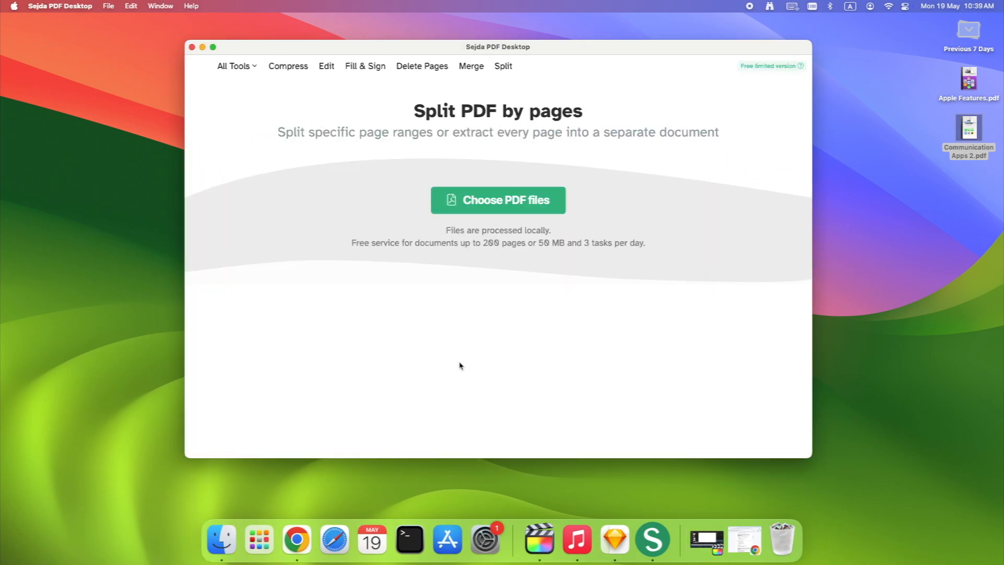
click(477, 193)
click(676, 350)
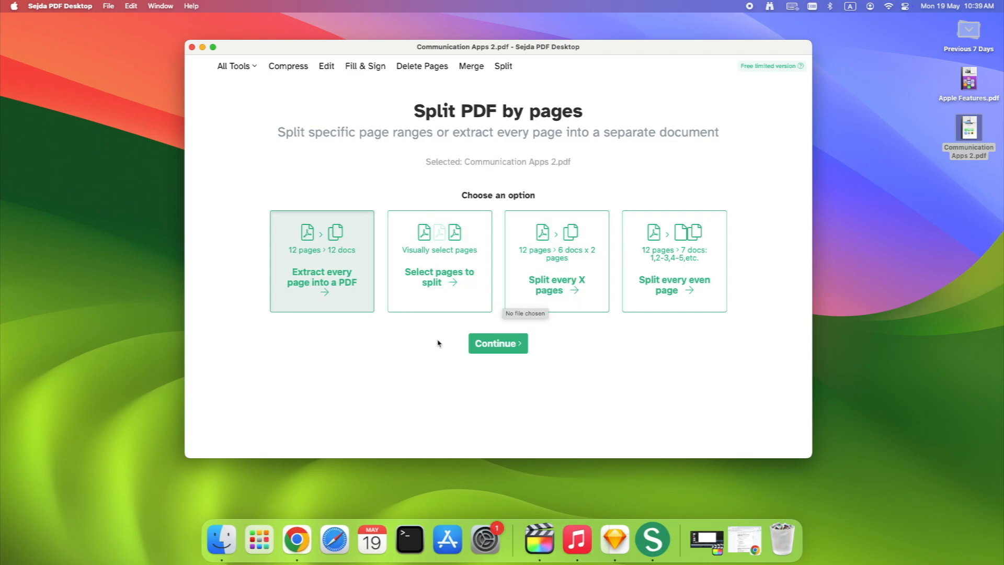
Split every page into its own PDF, saved to the Desktop with the Overwrite option for existing files
click(497, 343)
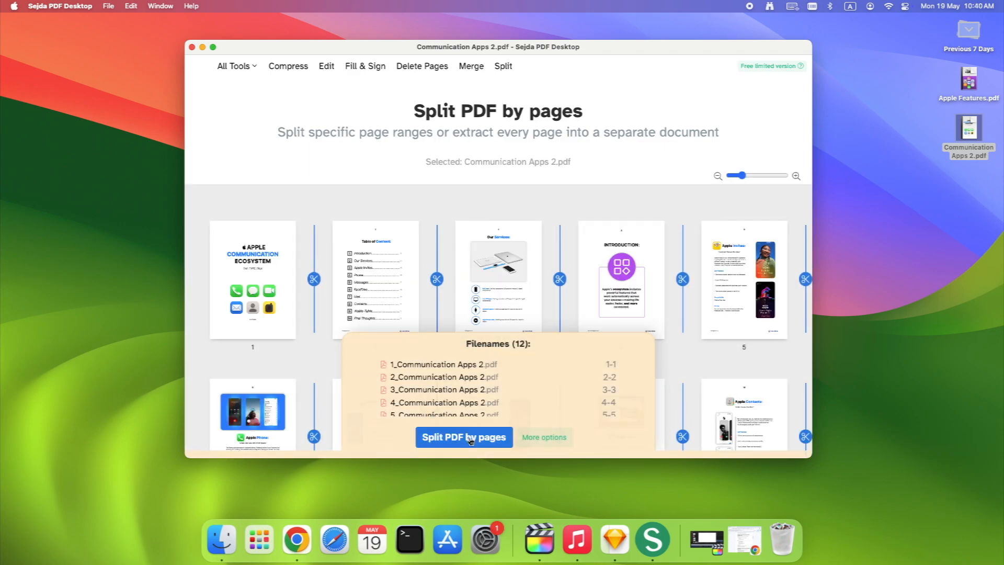
click(469, 438)
click(648, 298)
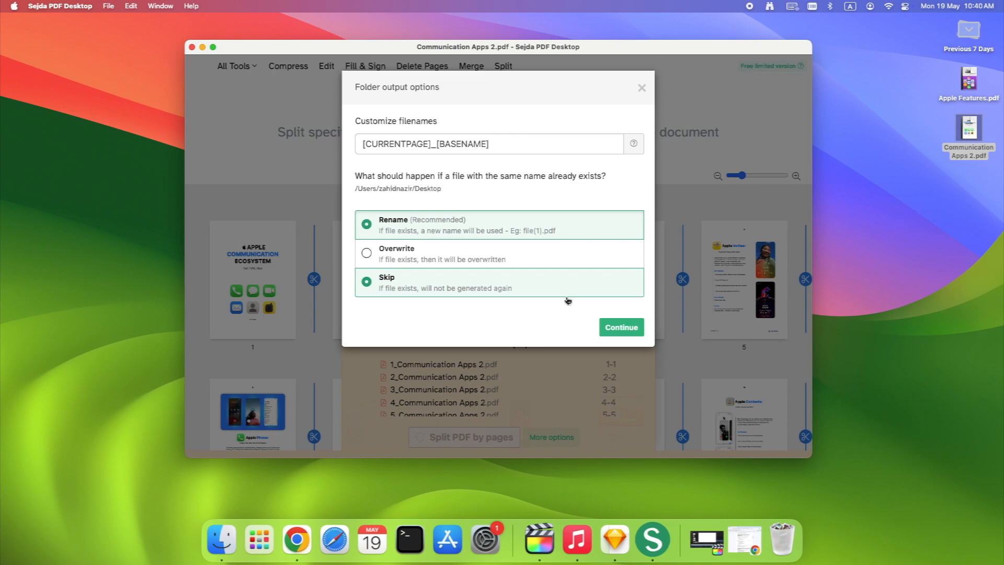
click(434, 255)
click(621, 326)
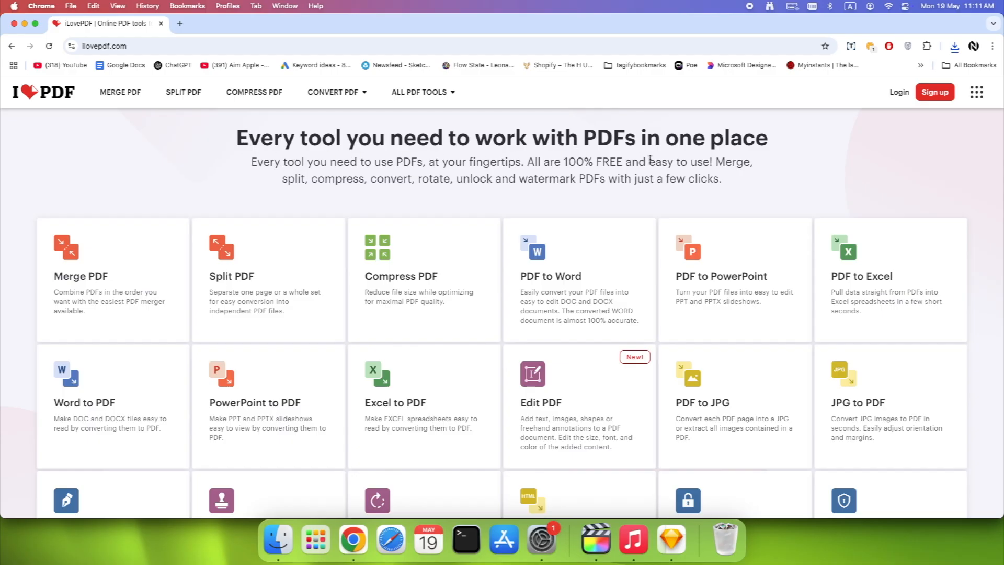
Review the PDF tools offered on the iLovePDF homepage and open the Split PDF tool
scroll(406, 347, down, 6)
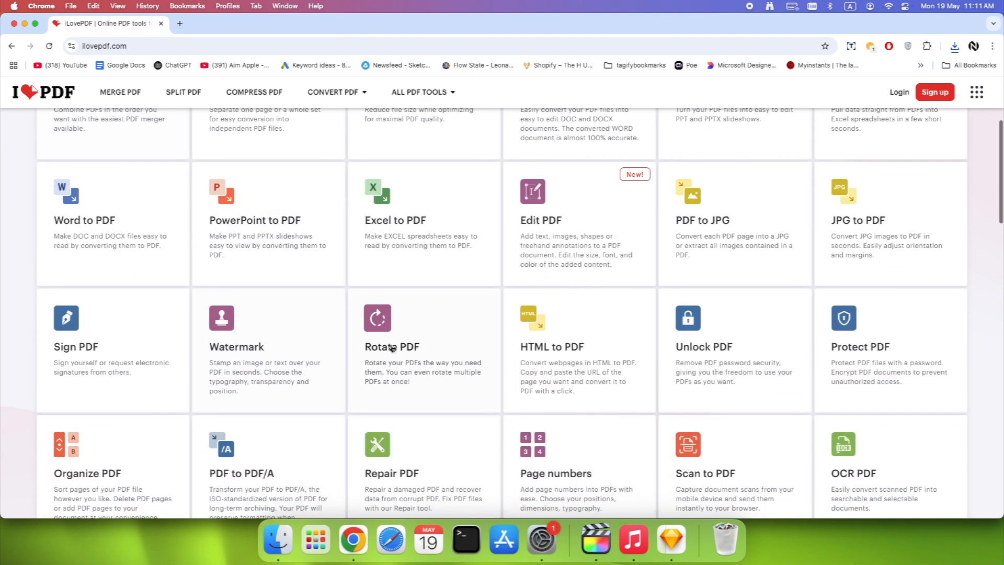
scroll(406, 346, down, 8)
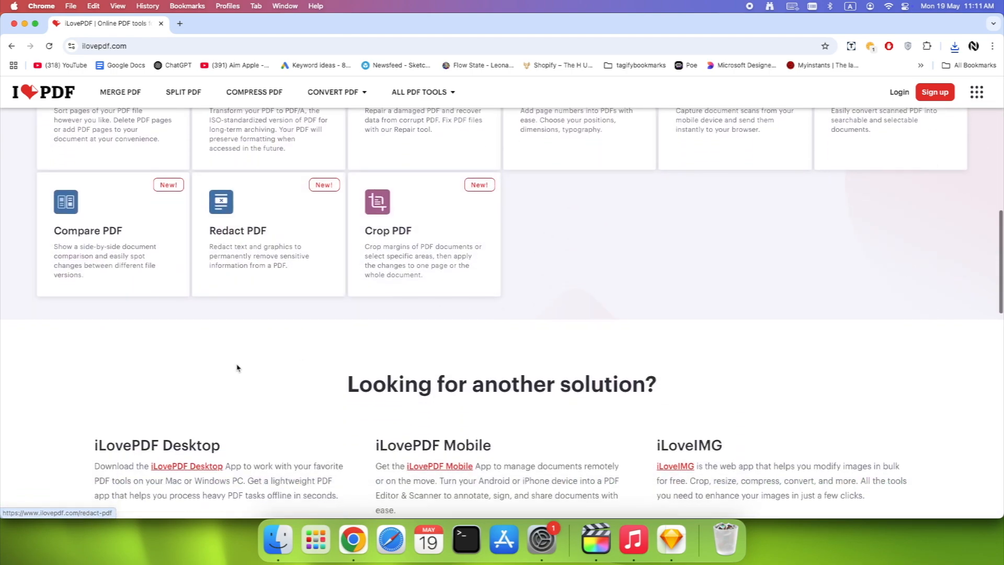
scroll(233, 366, down, 7)
scroll(233, 366, up, 17)
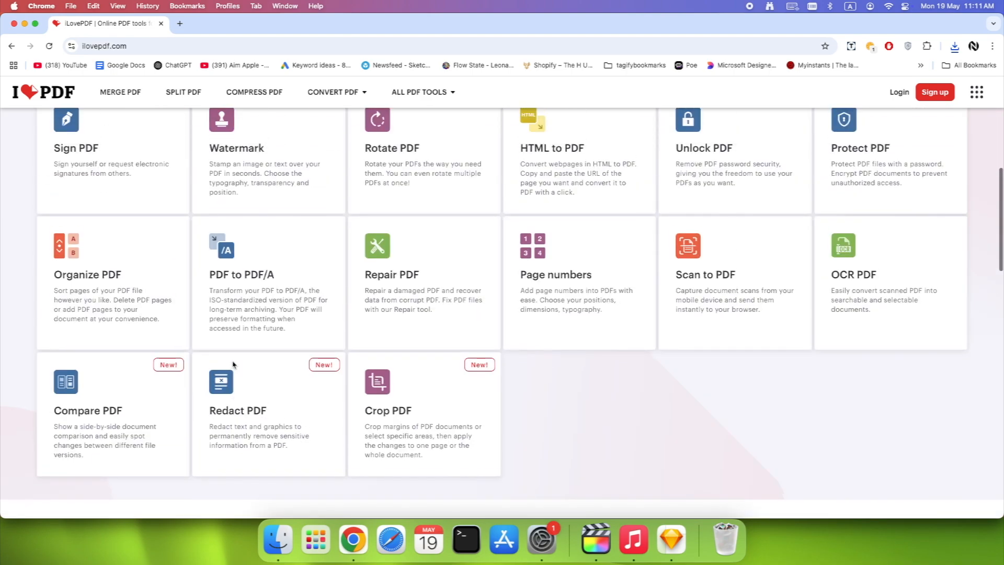
scroll(234, 364, up, 4)
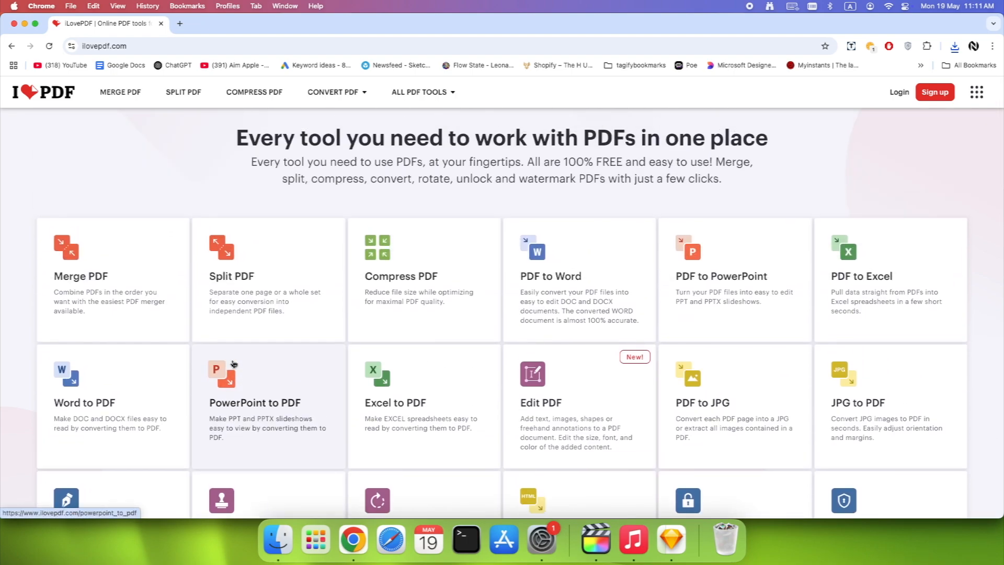
scroll(234, 364, down, 2)
click(215, 293)
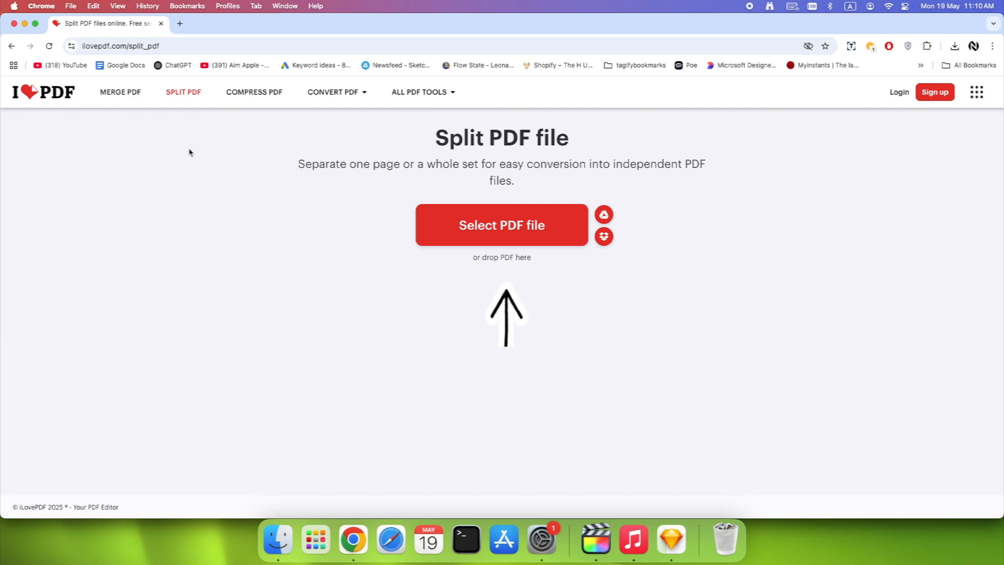
Load Communication Apps 2.pdf from the Desktop into the iLovePDF splitter
click(490, 241)
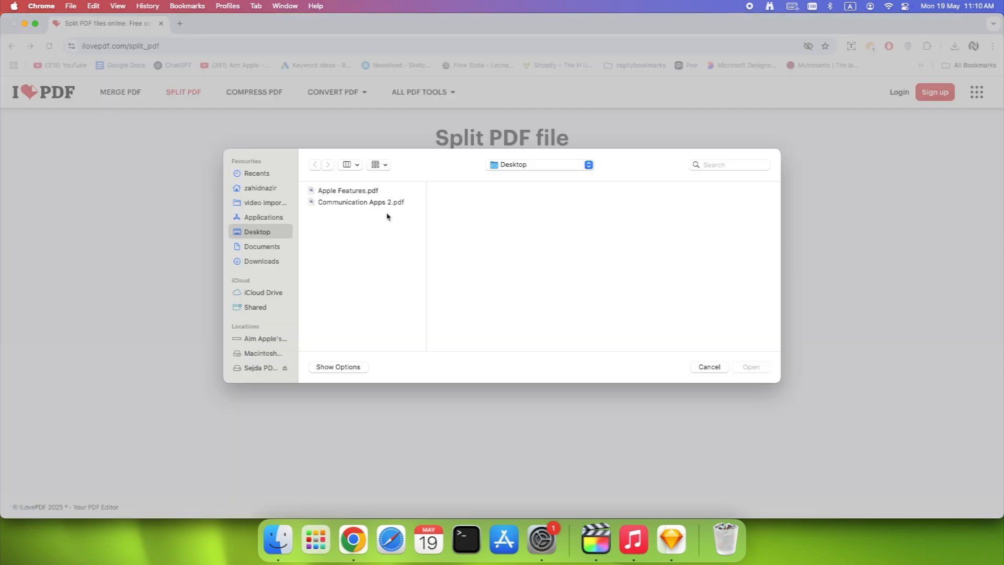
click(356, 204)
click(757, 369)
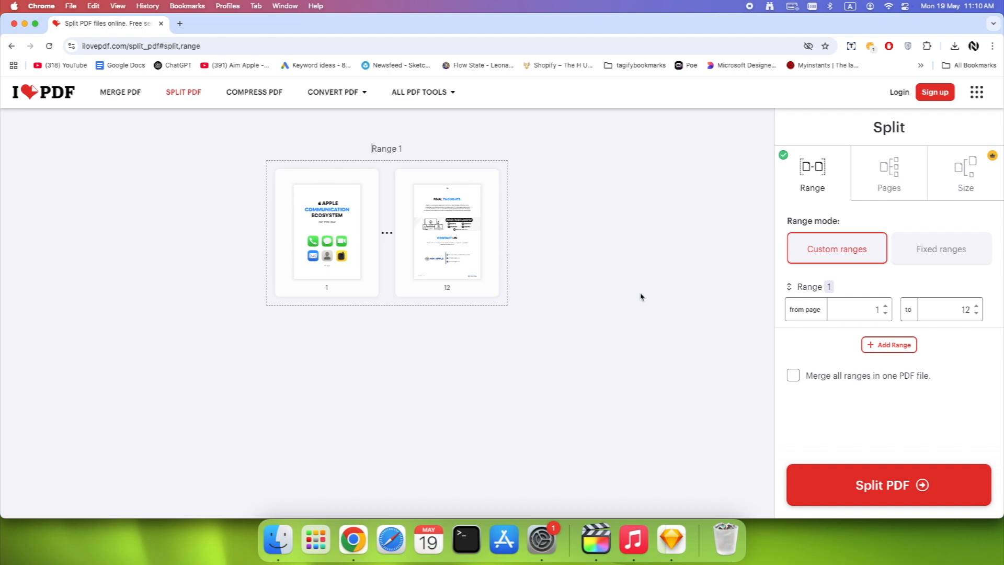
Set the custom range to pages 1 to 4 and split the PDF
double_click(966, 314)
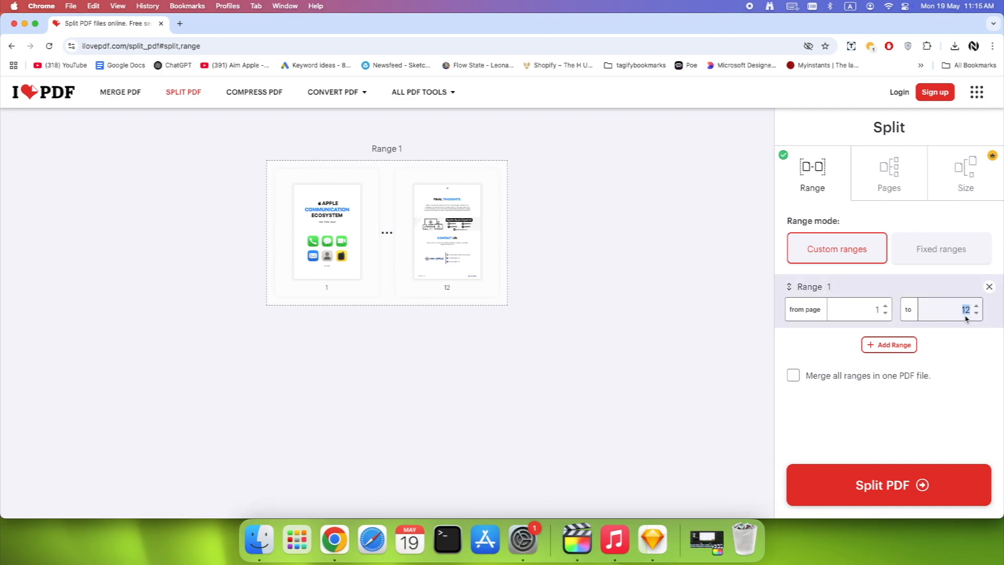
text(4)
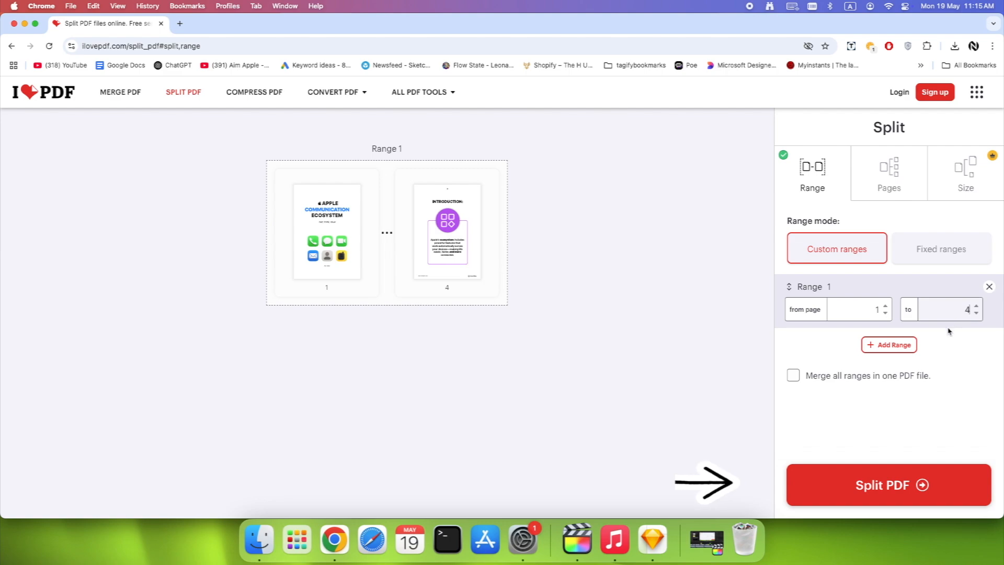
click(903, 489)
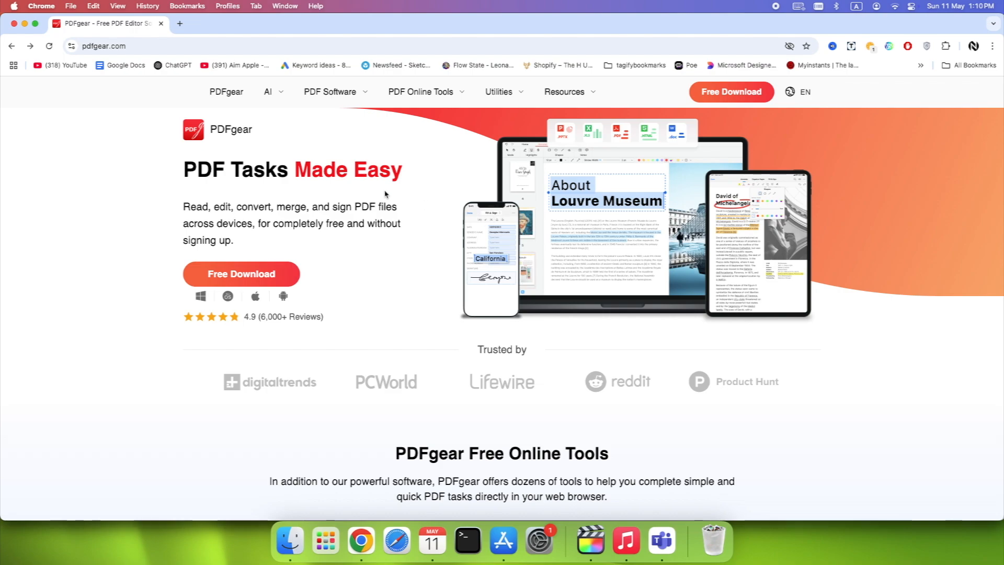
From pdfgear.com, check the iPhone and iPad download code and open PDFgear's listing in the Mac App Store
click(255, 297)
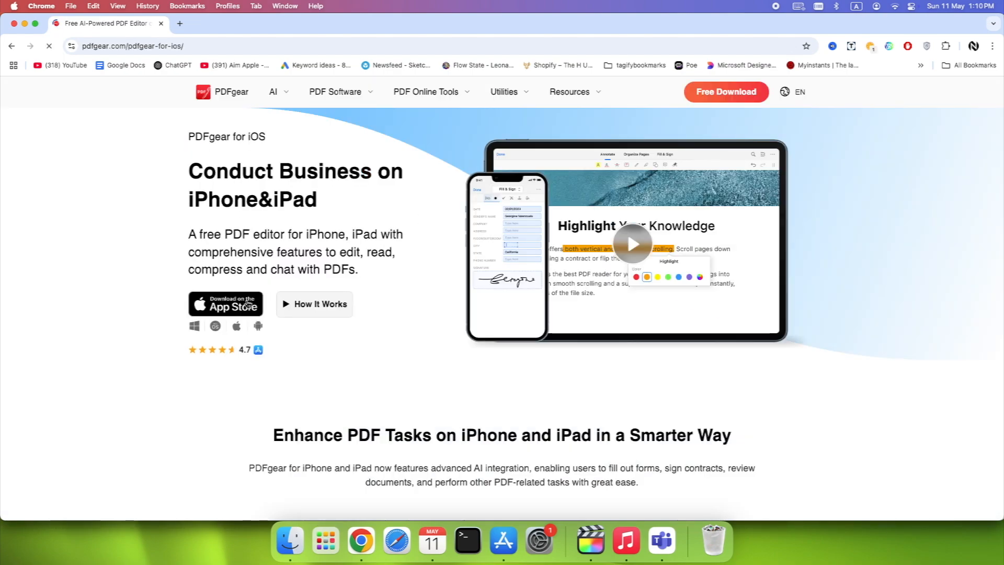
click(248, 304)
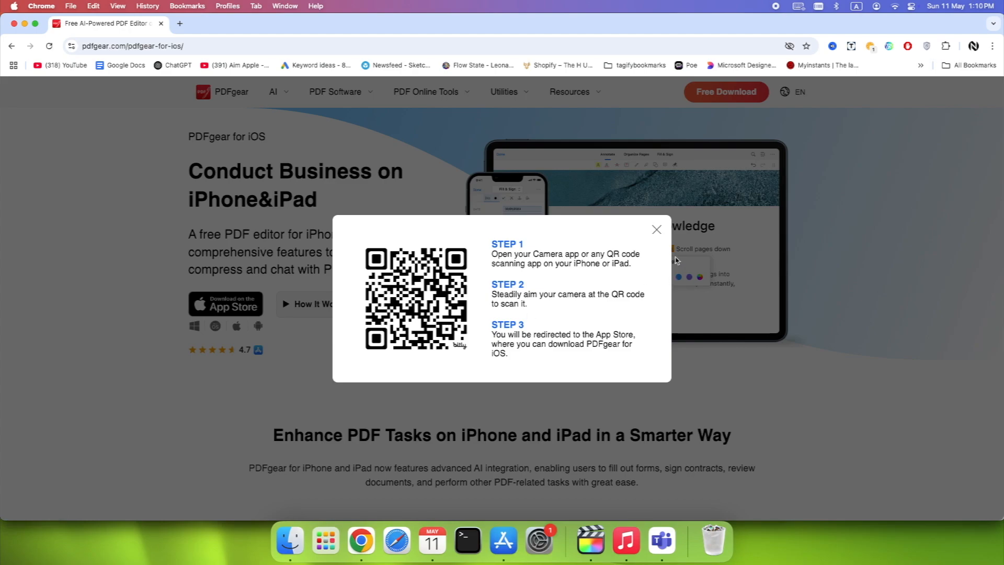
click(655, 233)
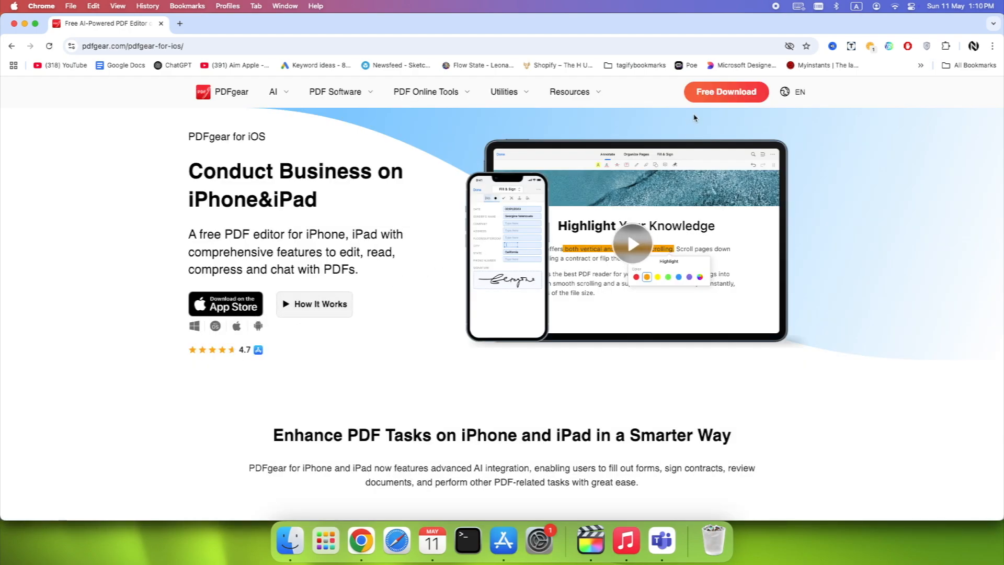
click(704, 101)
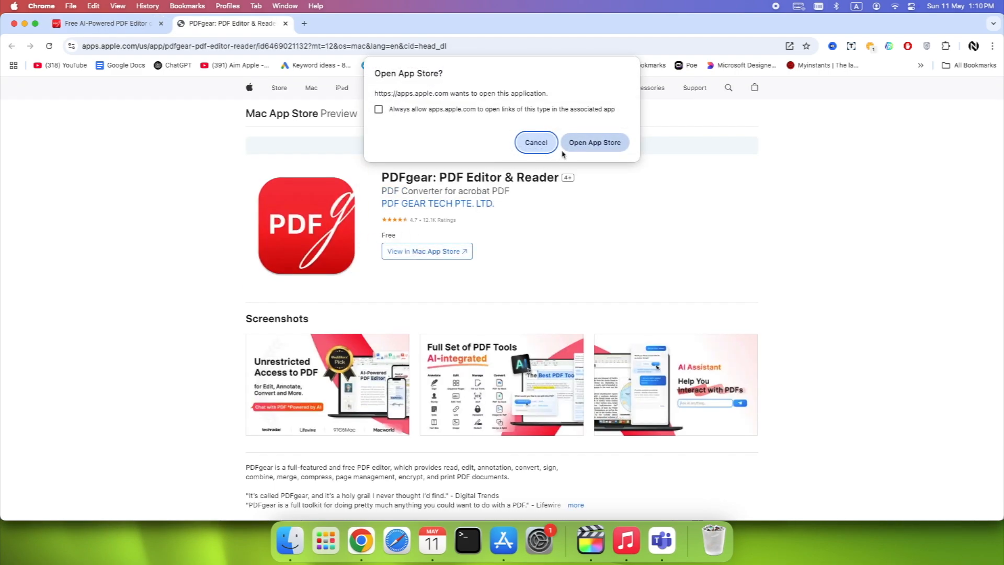
click(563, 148)
Launch the installed PDFgear app and open its Split PDF tool
click(326, 540)
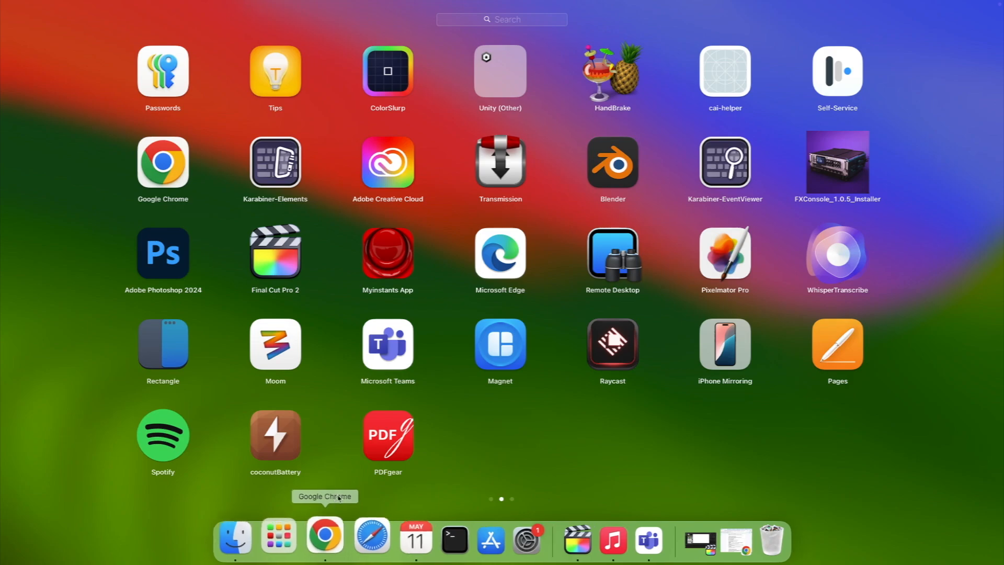
click(384, 443)
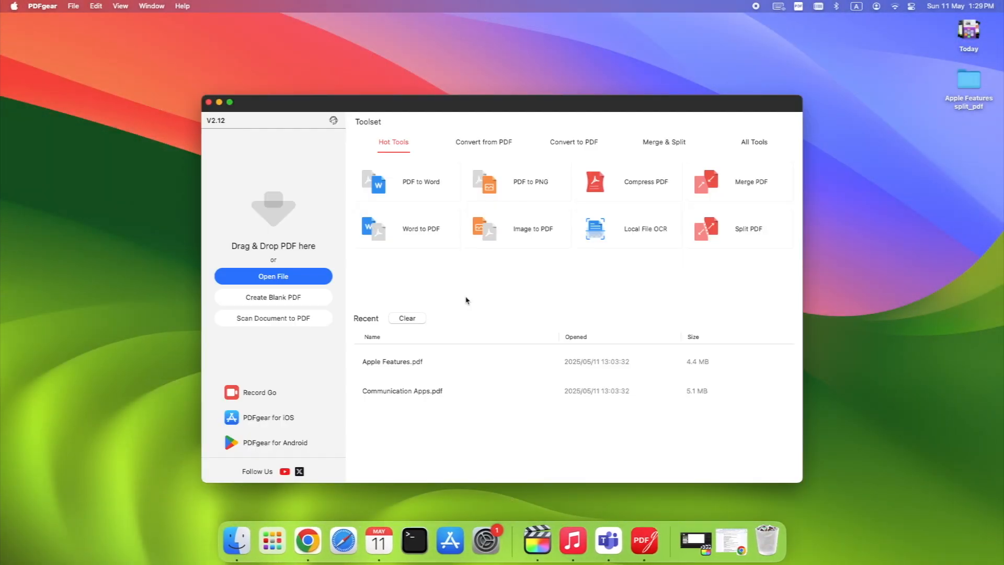
click(710, 194)
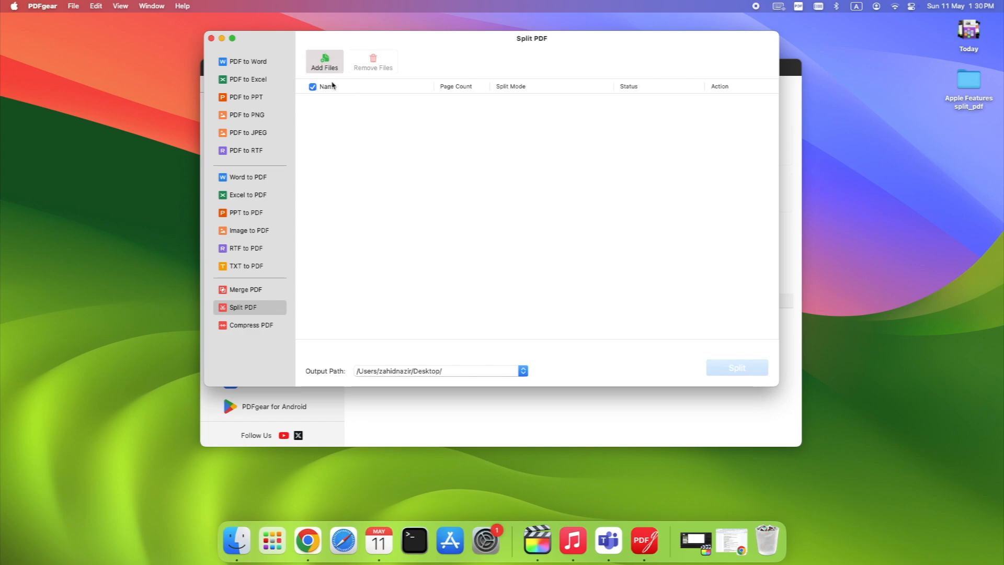
Load Apple Features_Extracted.pdf from the Desktop and split it with a Fixed Range of 3 pages, keeping the Desktop as output path
click(391, 168)
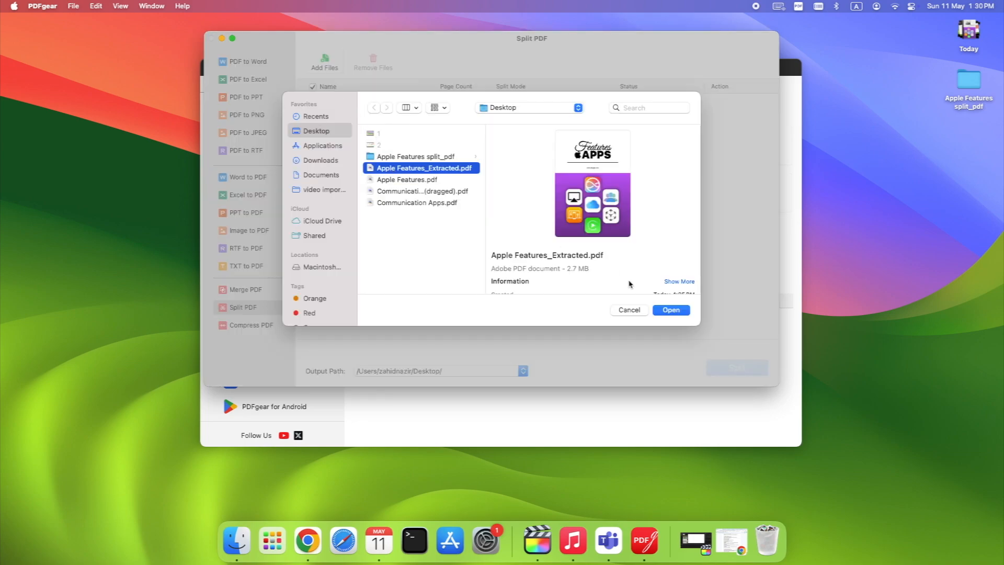
click(664, 310)
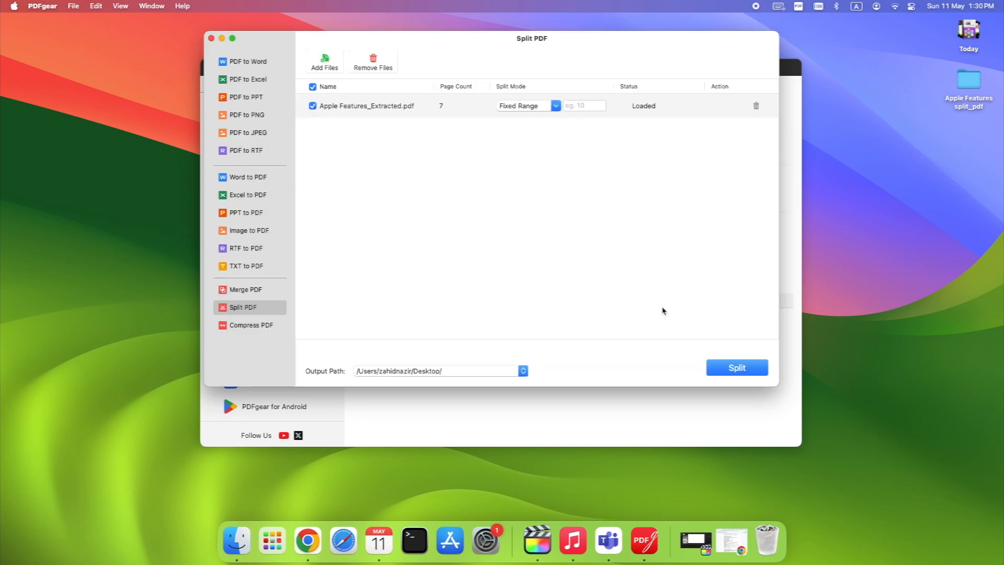
click(582, 106)
text(3)
click(724, 366)
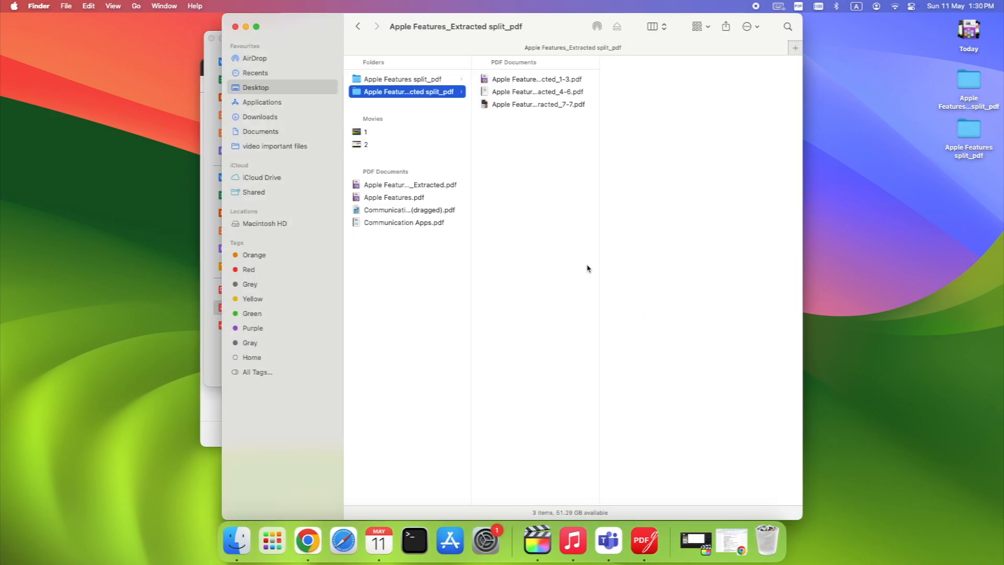
Examine the split PDFs in the output folder and preview Apple Features_Extracted_1-3.pdf
click(529, 93)
click(530, 83)
click(531, 94)
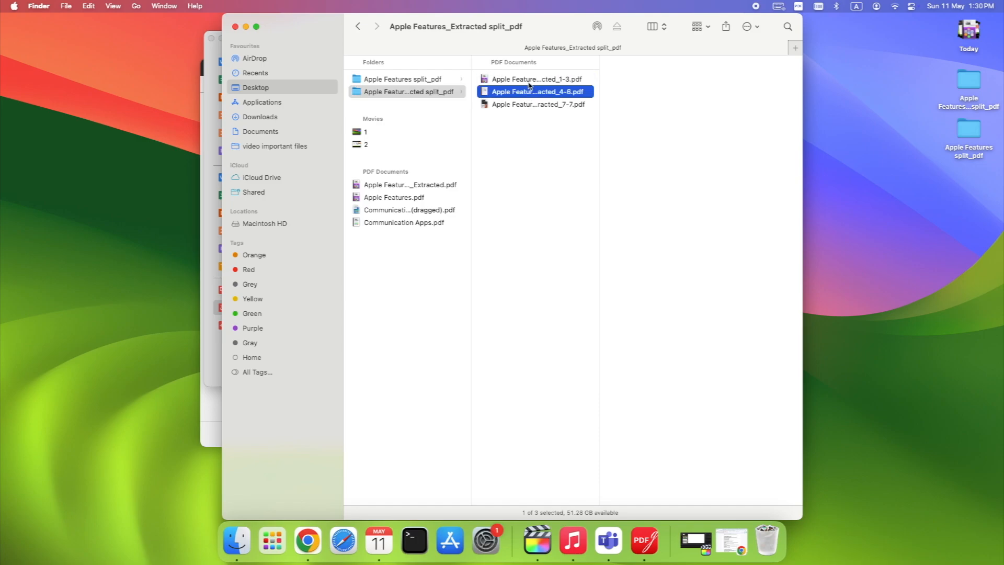
click(530, 83)
key(space)
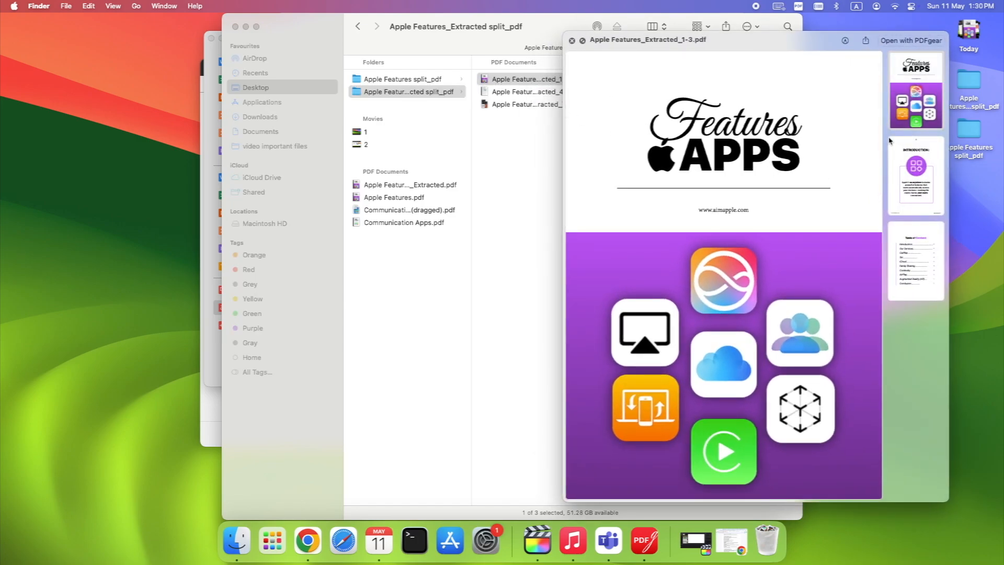